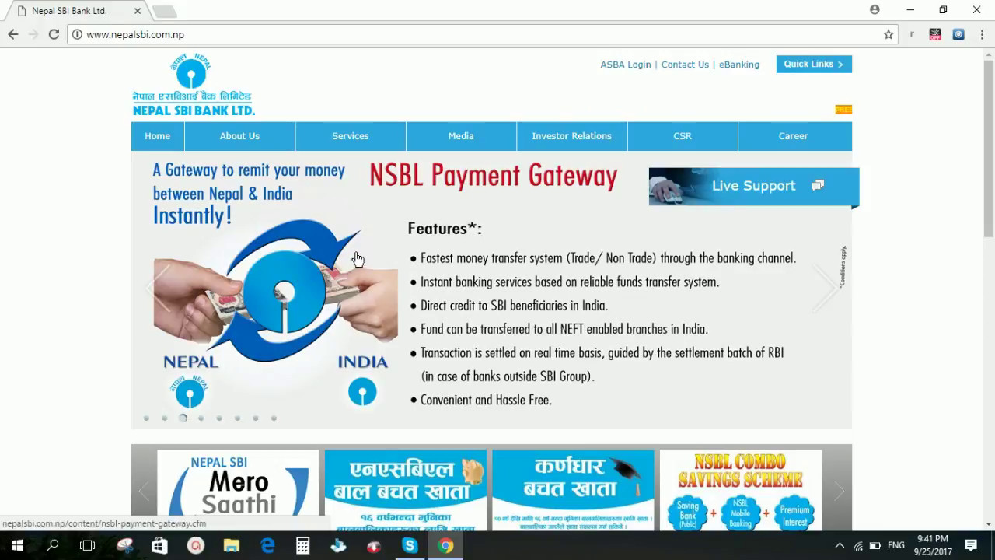
left_click(166, 12)
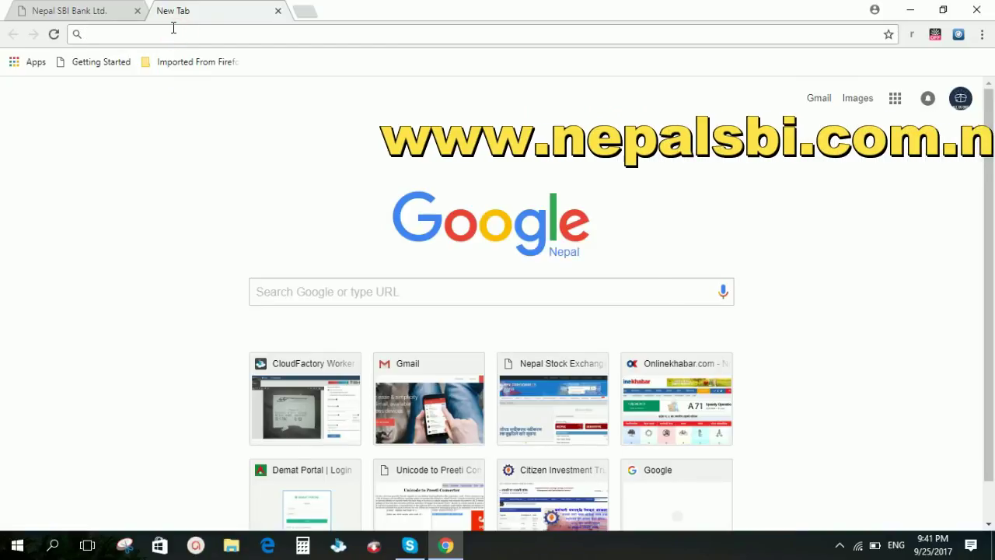
type("www.")
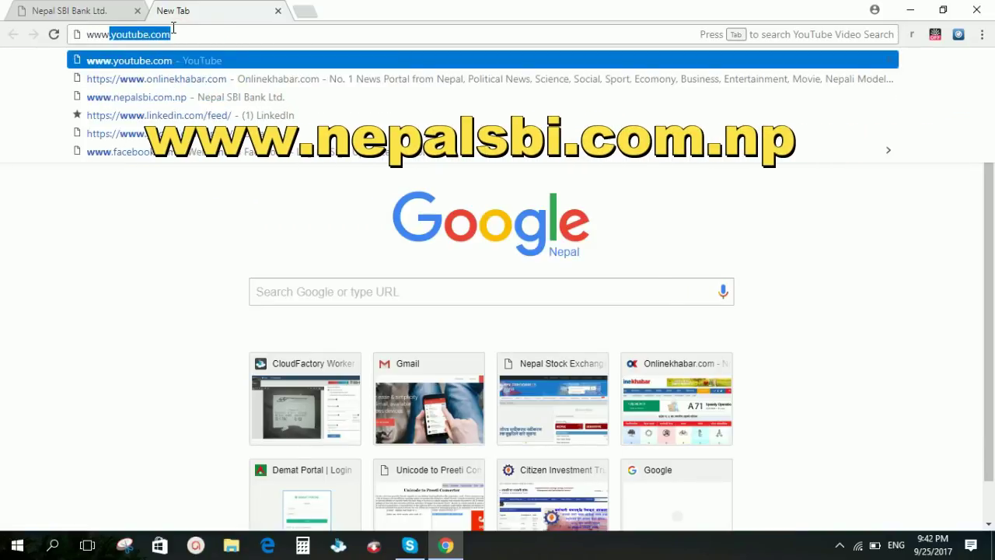
type("nepalsbi.com.np")
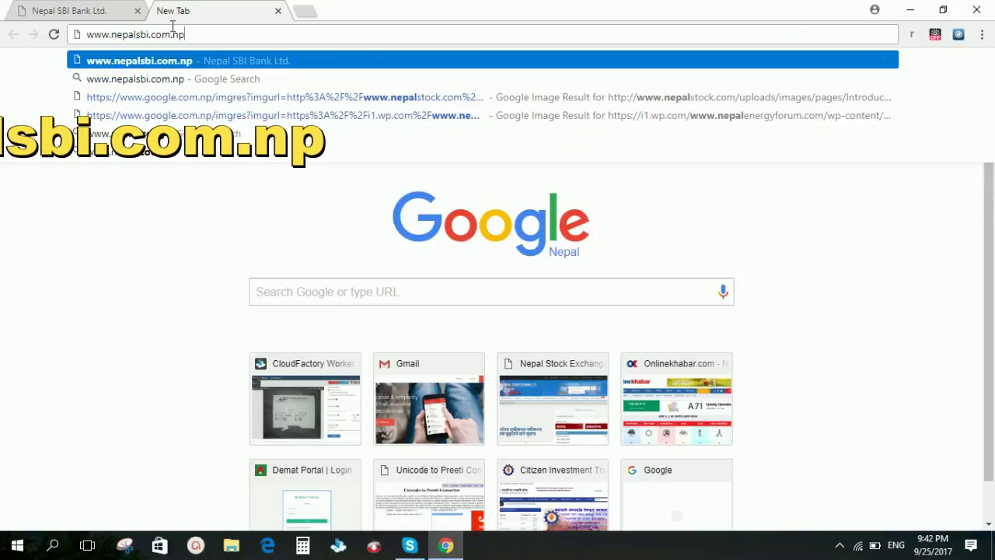
key("Right")
key("Return")
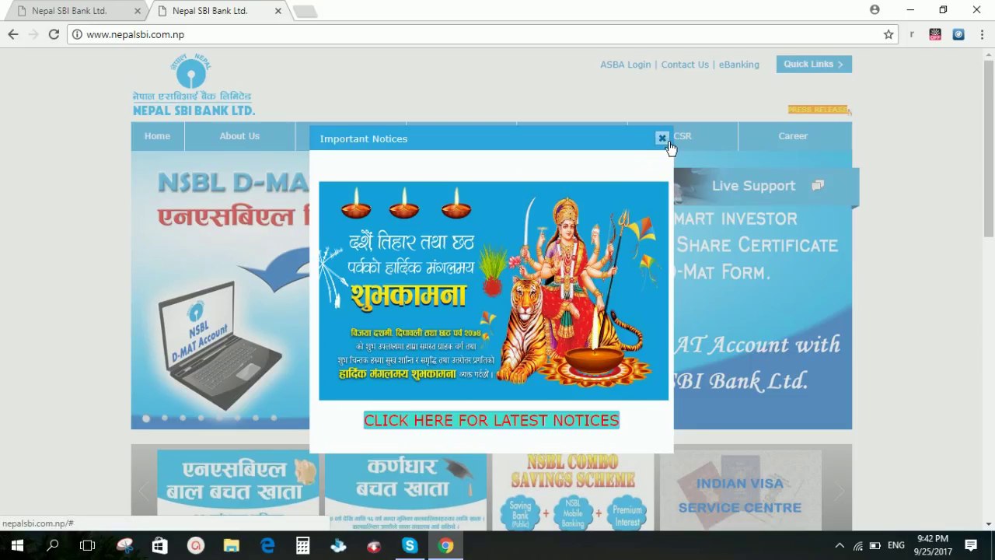
left_click(663, 140)
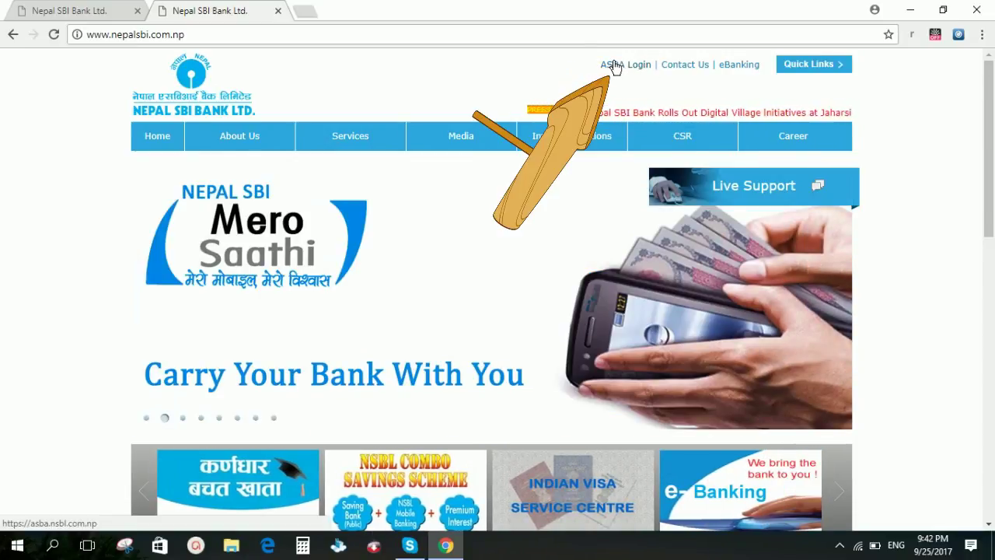
left_click(627, 66)
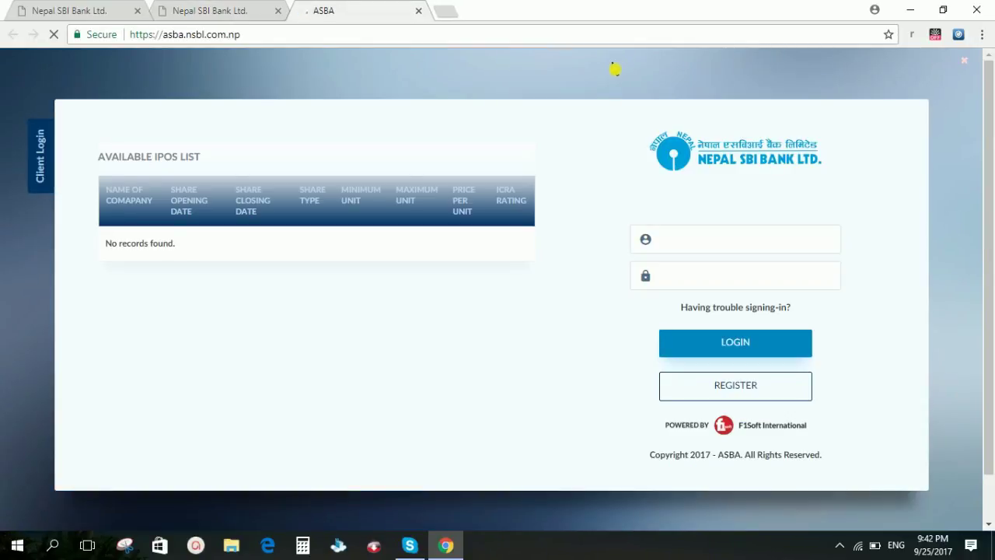
scroll(614, 117, "down", 1)
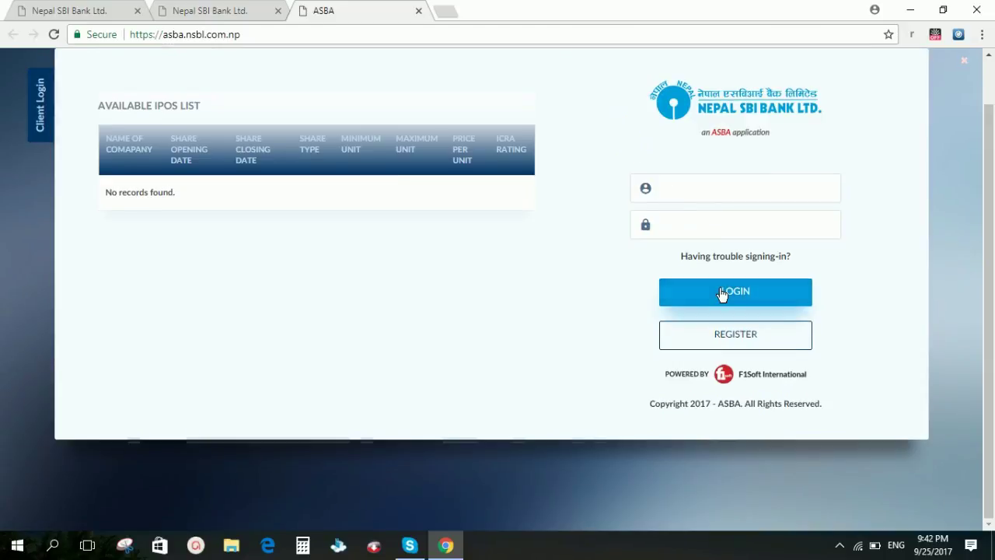
Step: Go to REGISTER from the ASBA login page and press Register on the still-empty form
left_click(735, 335)
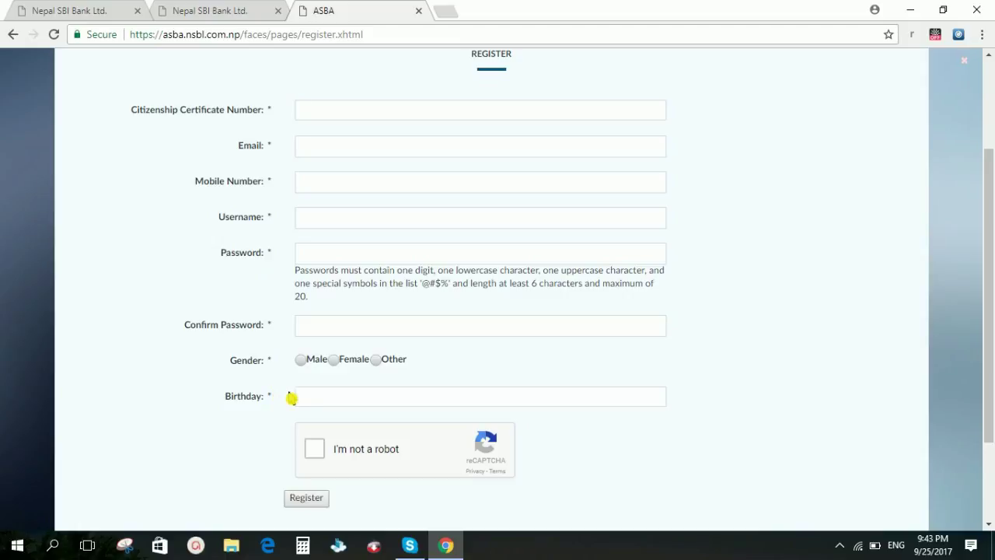
scroll(316, 400, "down", 2)
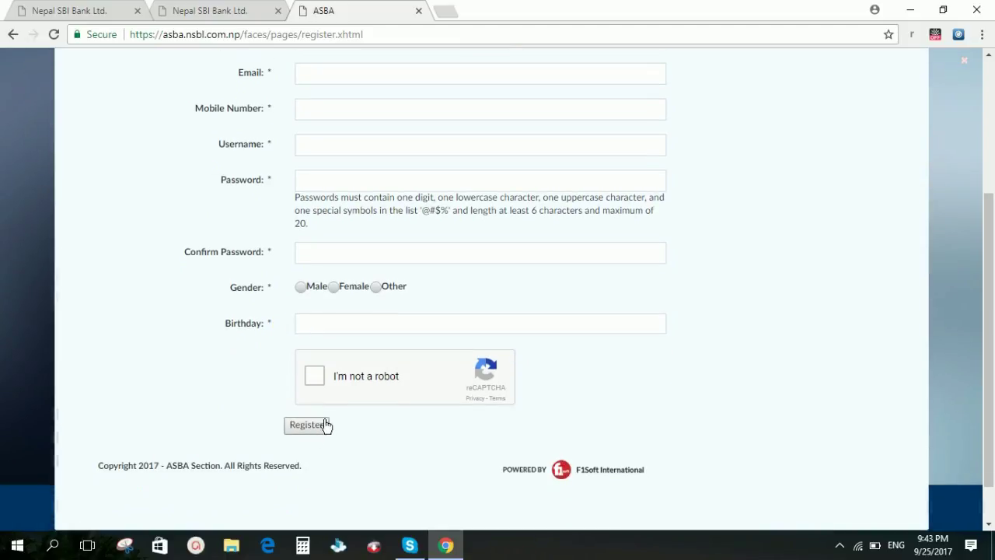
left_click(307, 425)
Step: Enter the citizenship number, e-mail, mobile number, username and matching passwords
left_click(326, 259)
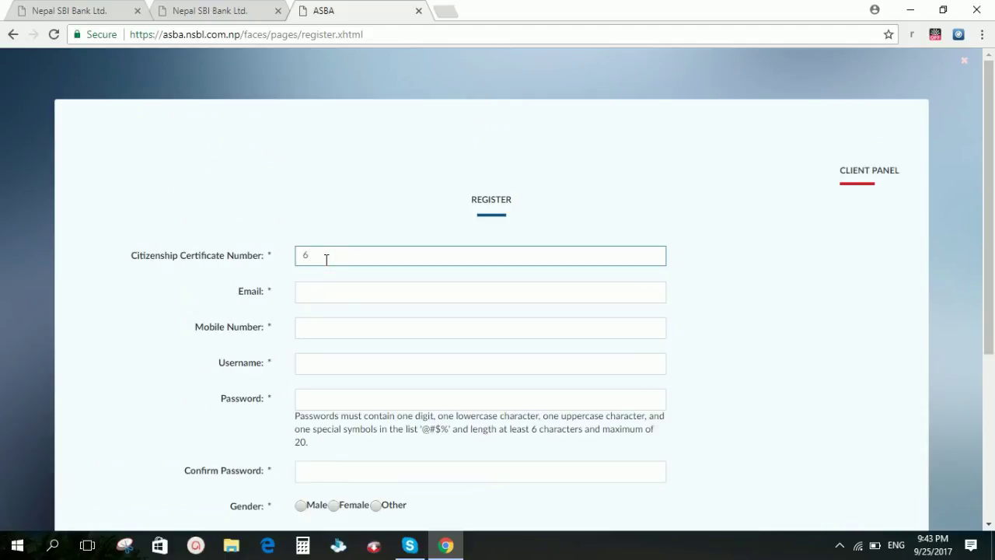
key("Tab")
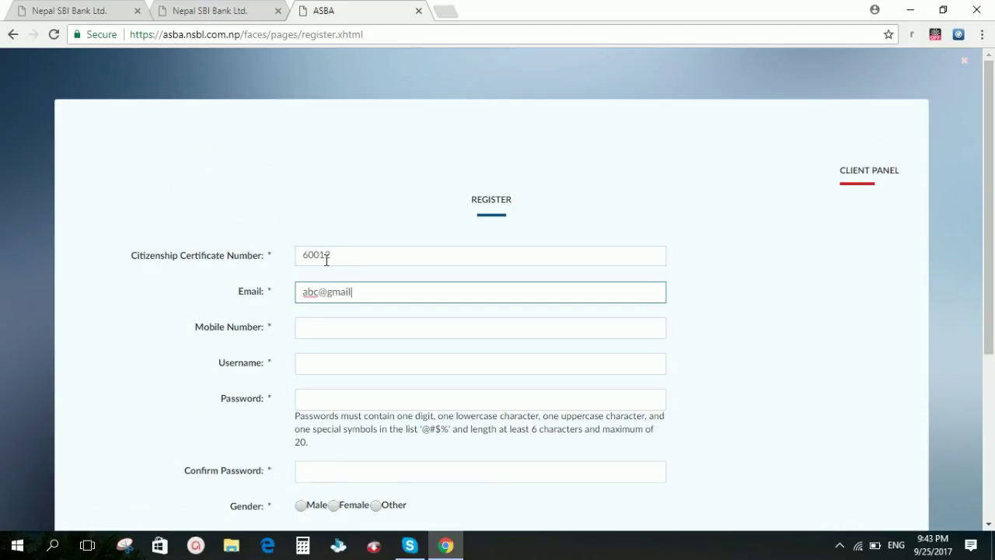
key("Tab")
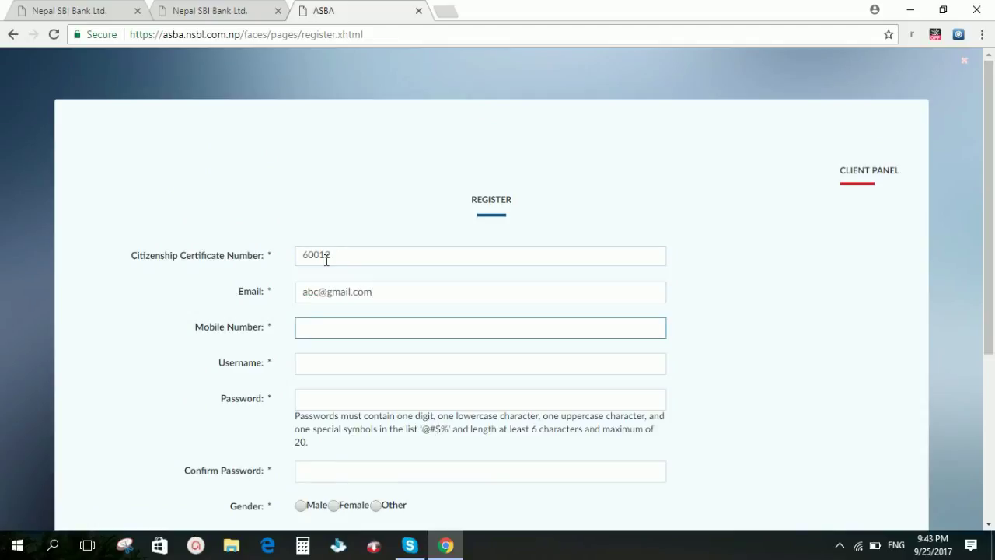
key("Tab")
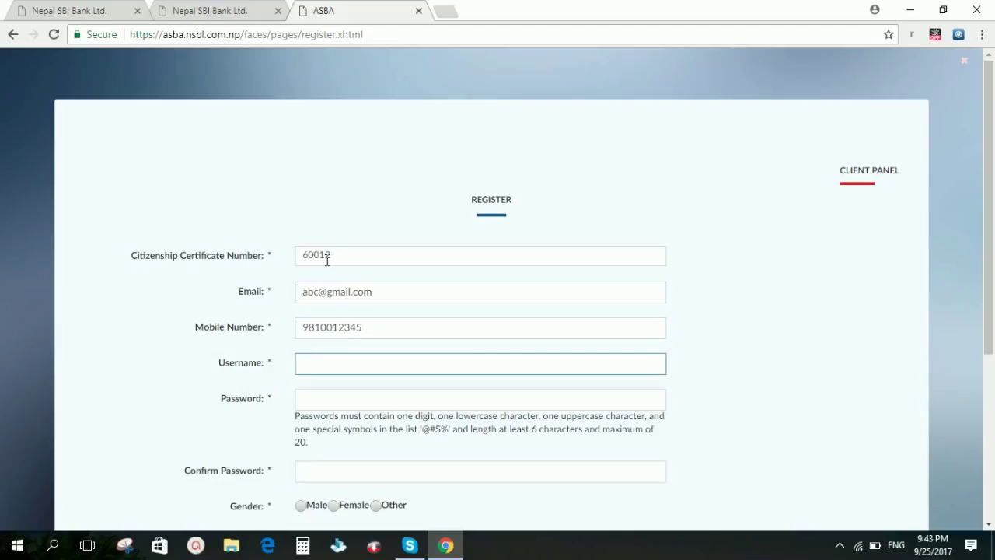
key("Tab")
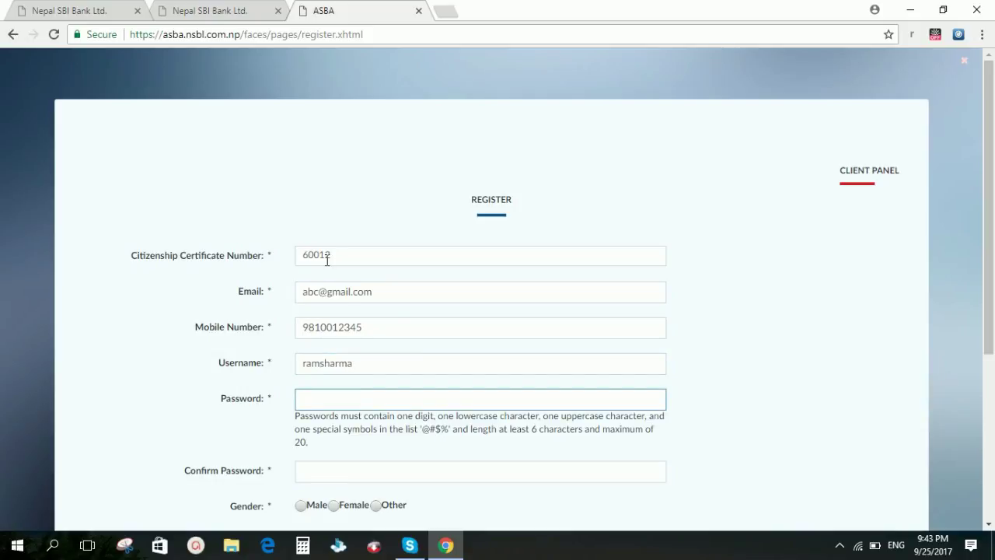
type("4")
key("Tab")
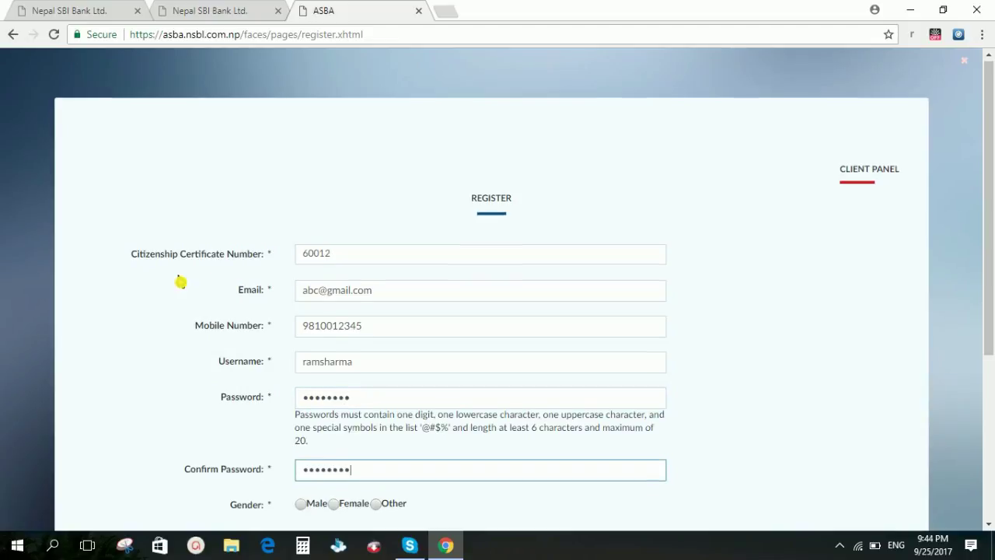
Step: Set gender to Male and bring up the Birthday date picker
scroll(220, 276, "down", 1)
left_click(301, 433)
scroll(308, 437, "down", 1)
scroll(308, 437, "down", 1)
left_click(316, 328)
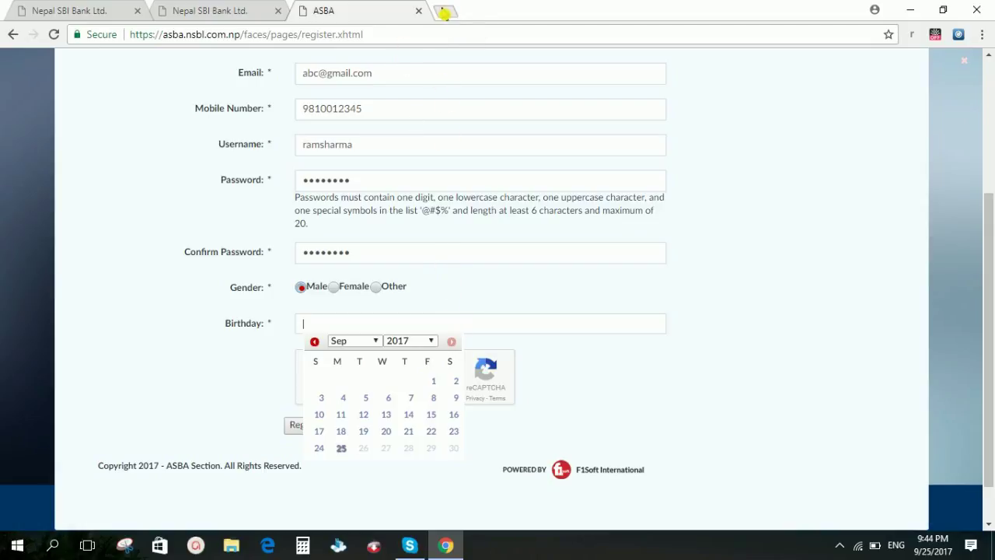
Step: Search Google for 'bs to ad date converter' in a new tab and open the first result
left_click(444, 12)
type("bs to ad date converter")
key("Return")
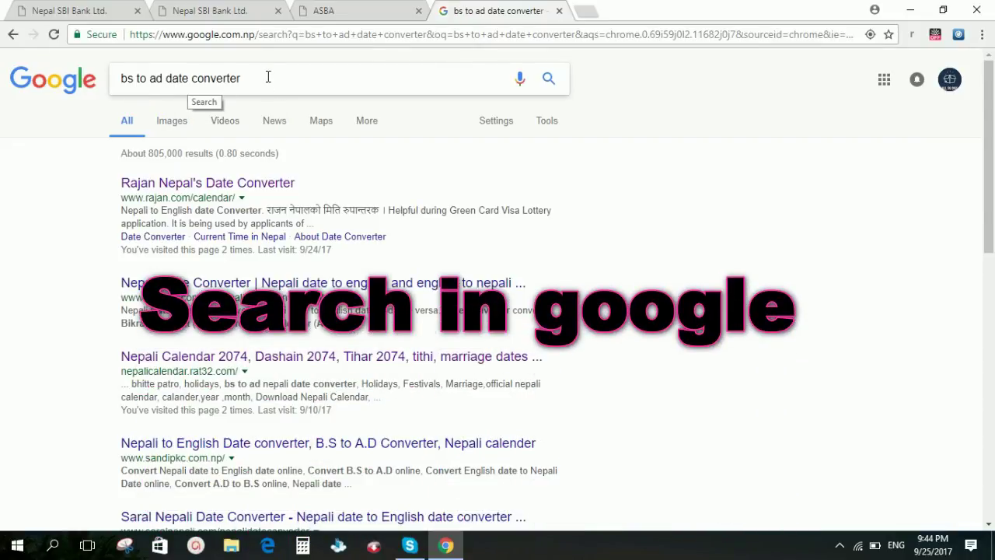
left_click(225, 185)
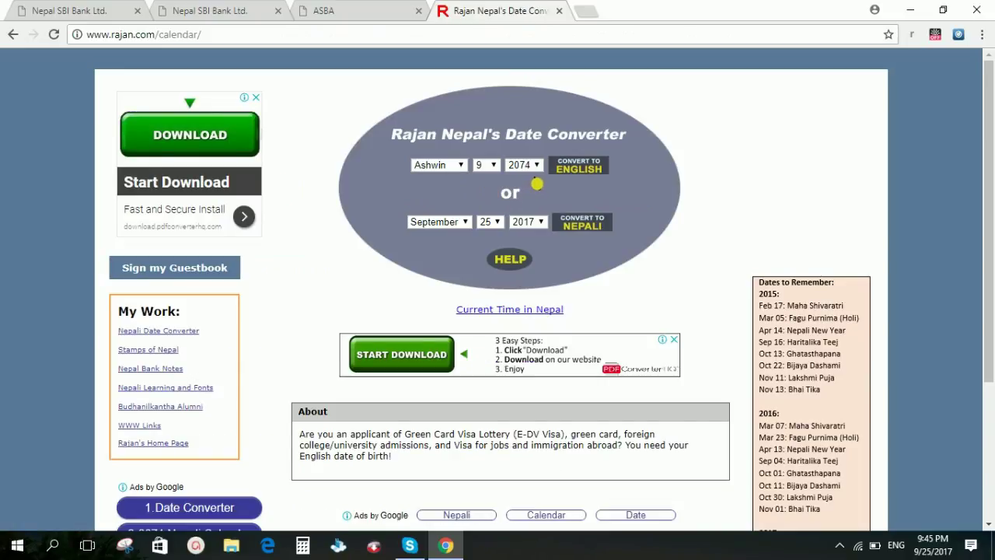
Step: Convert Baisakh 1, 2046 B.S. to English (April 13, 1989), then return to the ASBA tab
left_click(529, 173)
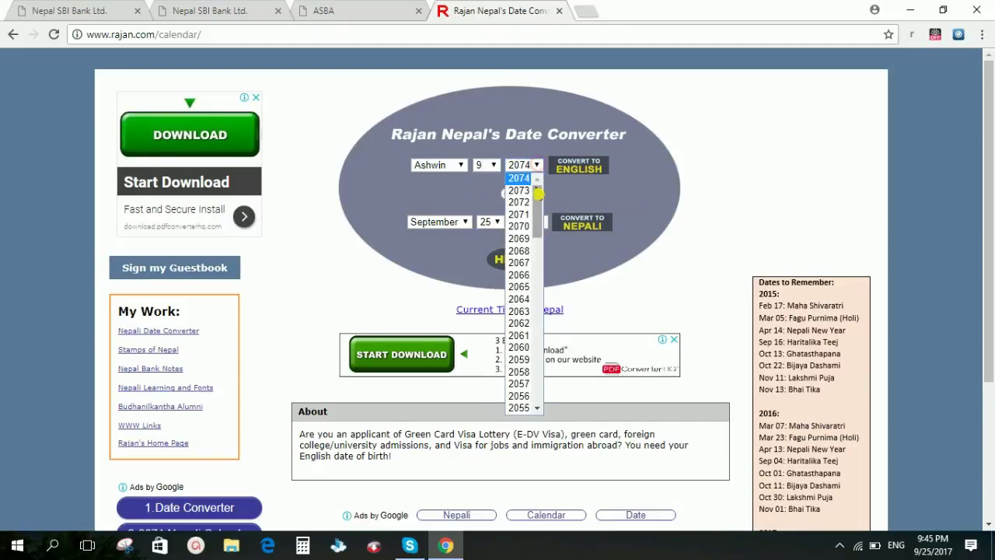
scroll(531, 233, "down", 8)
left_click(519, 225)
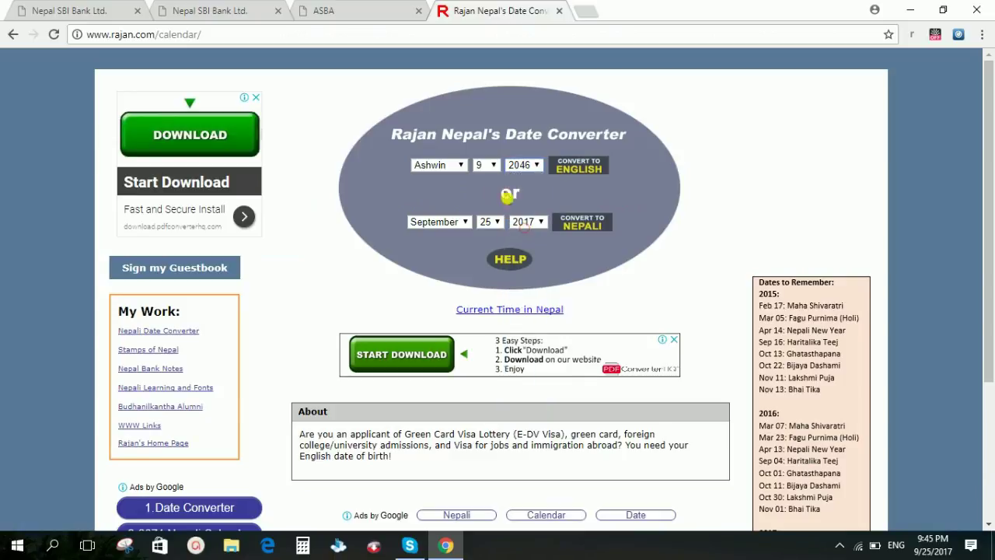
left_click(490, 165)
left_click(484, 190)
left_click(486, 165)
left_click(482, 179)
left_click(455, 165)
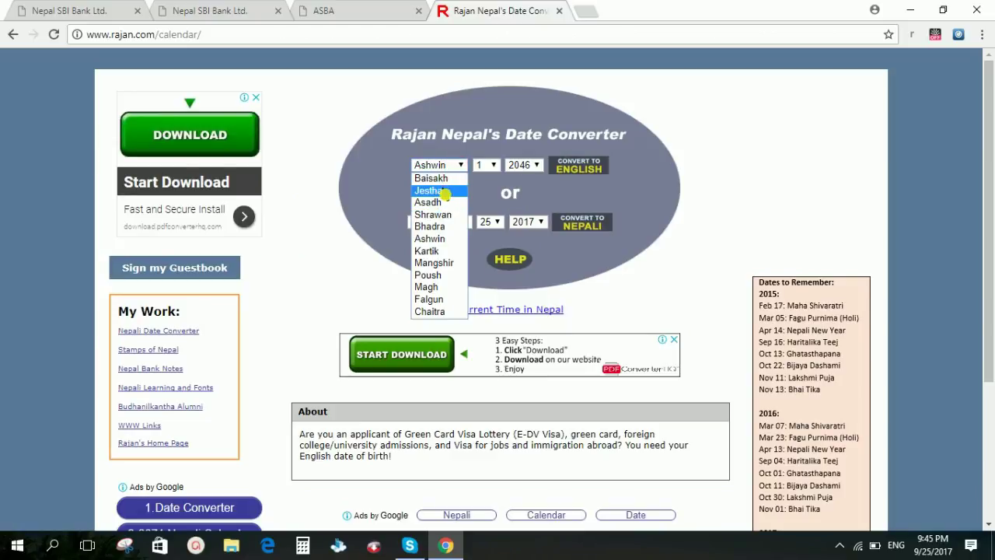
left_click(440, 178)
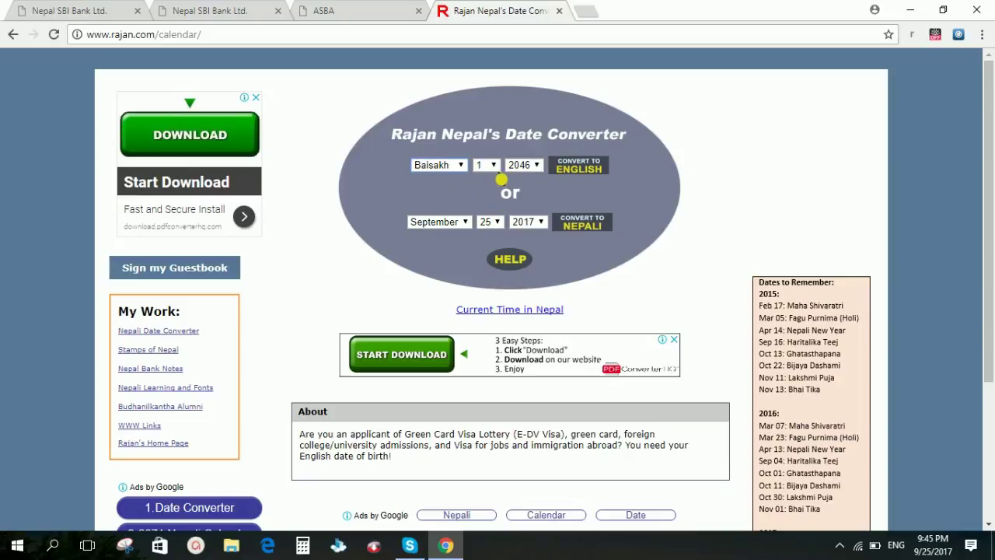
left_click(585, 174)
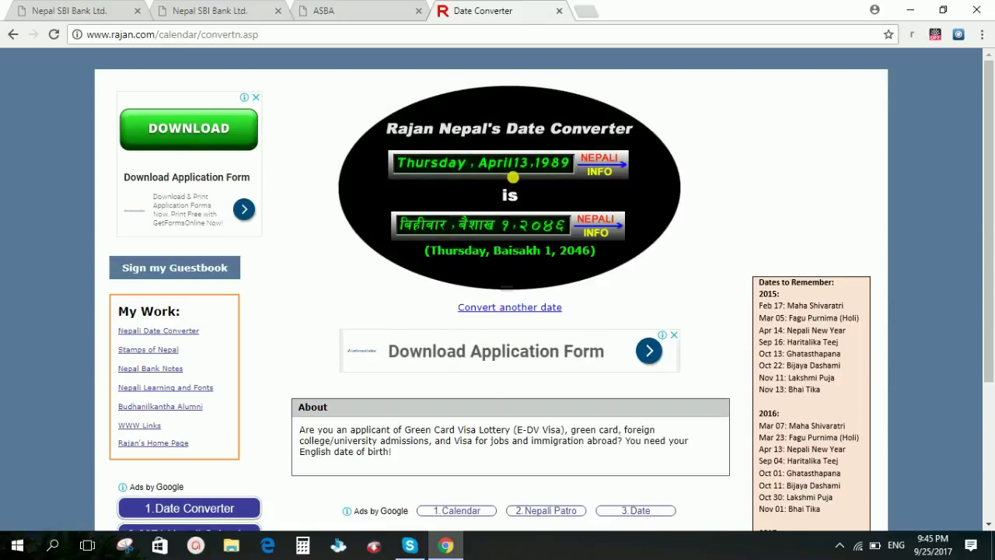
left_click(330, 10)
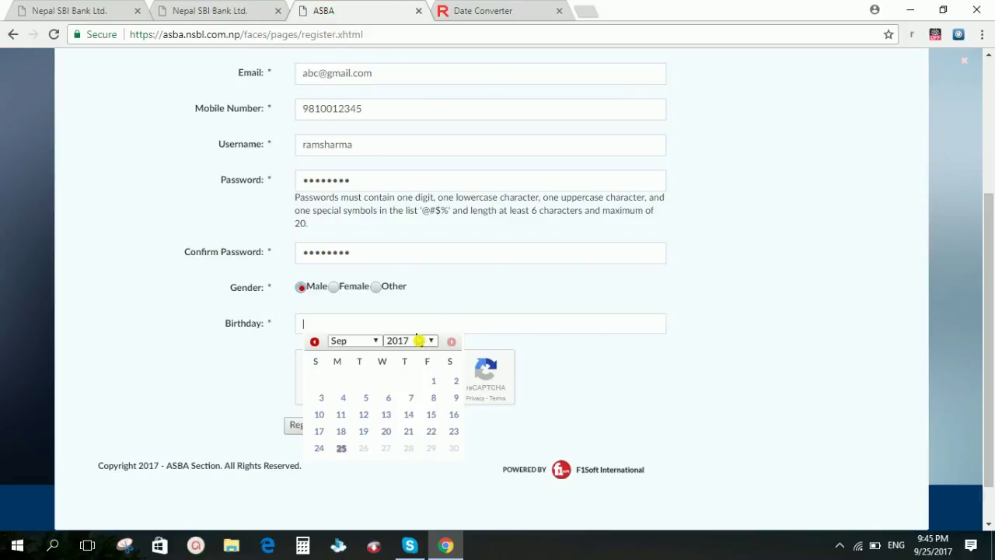
Step: Set the birthday to April 13, 1989, correcting the year to 1989
left_click(349, 340)
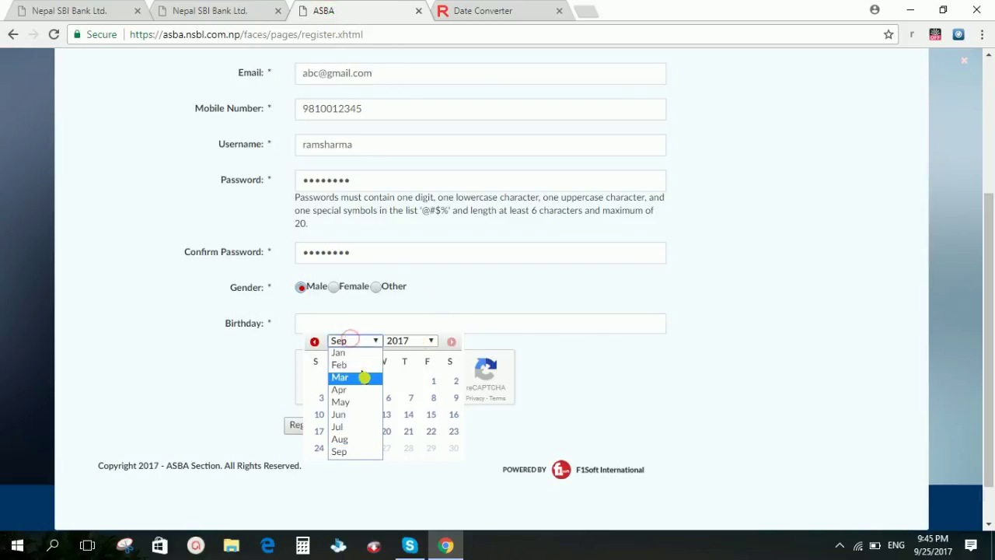
left_click(359, 390)
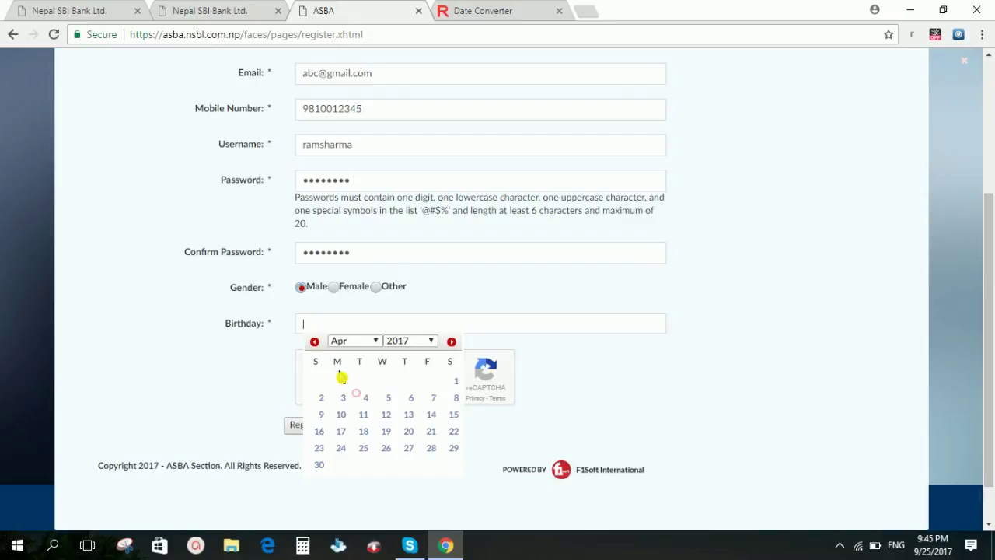
left_click(408, 415)
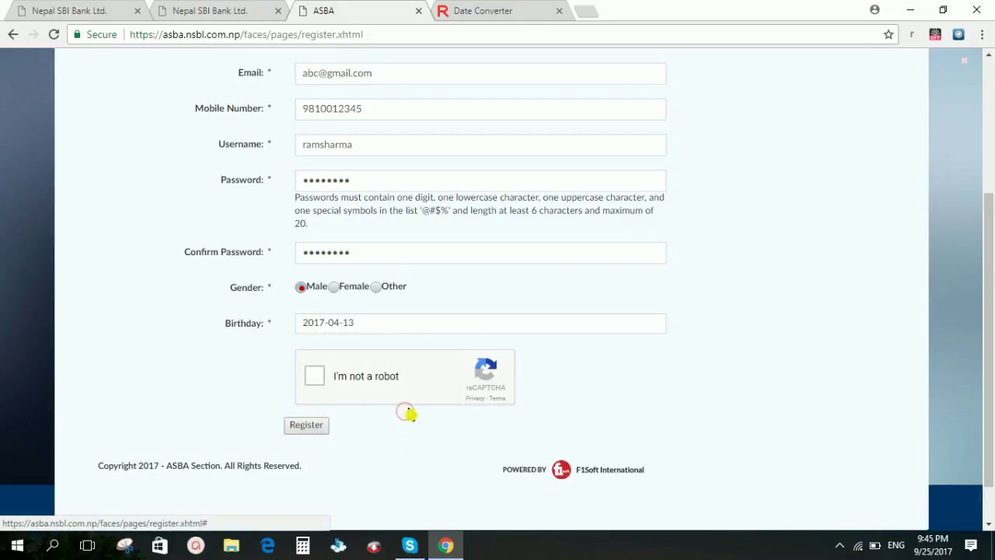
left_click(325, 328)
key("BackSpace")
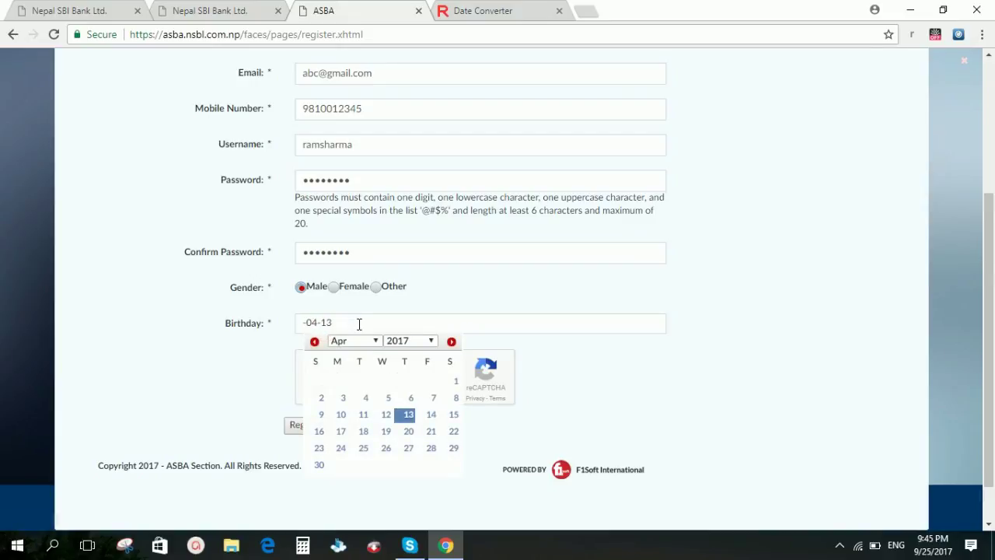
type("89")
left_click(595, 344)
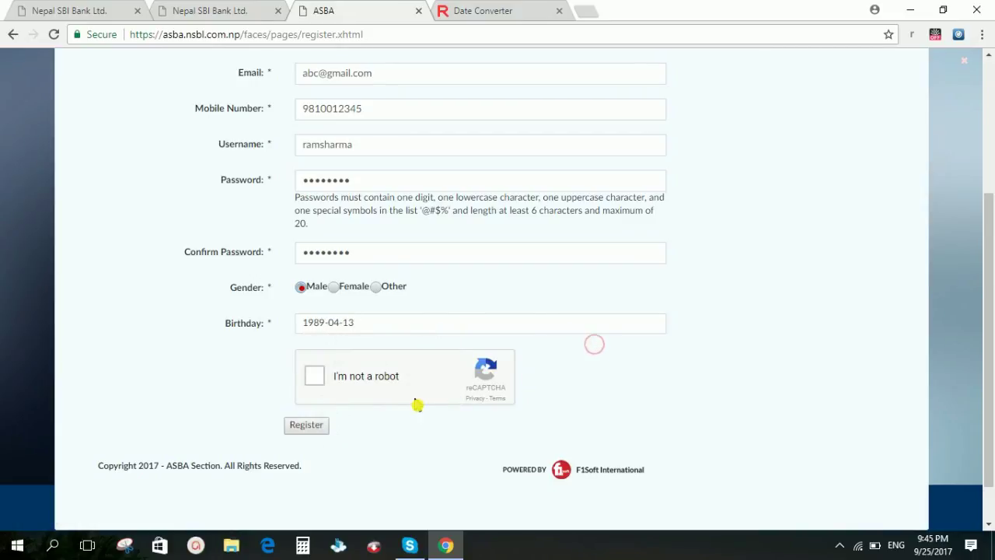
Step: Tick I'm not a robot and submit the registration
left_click(314, 376)
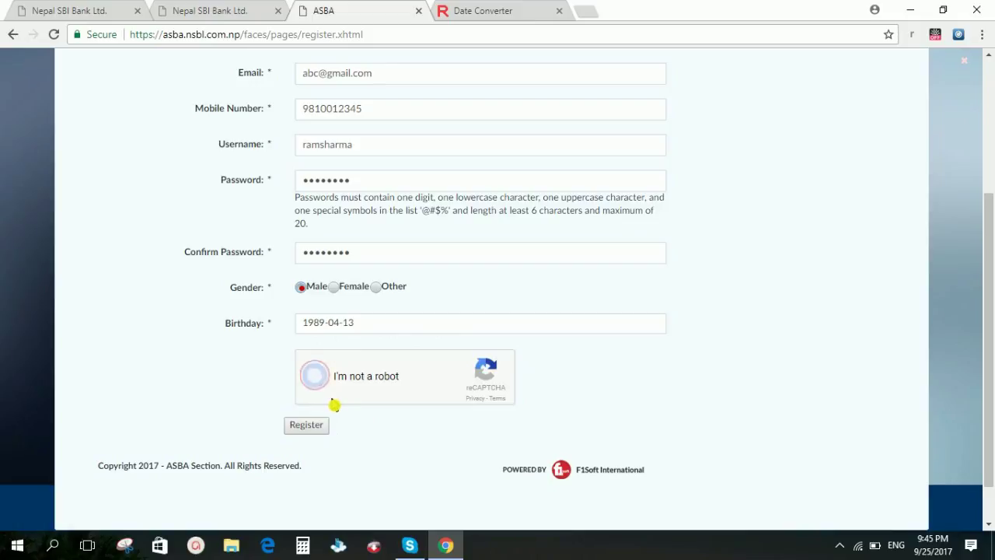
scroll(323, 393, "down", 1)
left_click(310, 379)
left_click(315, 382)
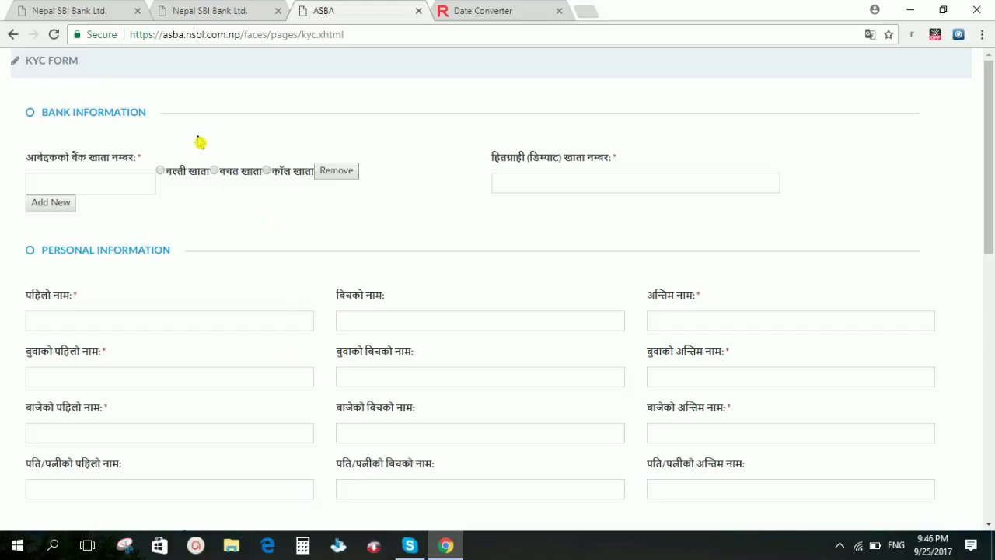
scroll(267, 126, "down", 5)
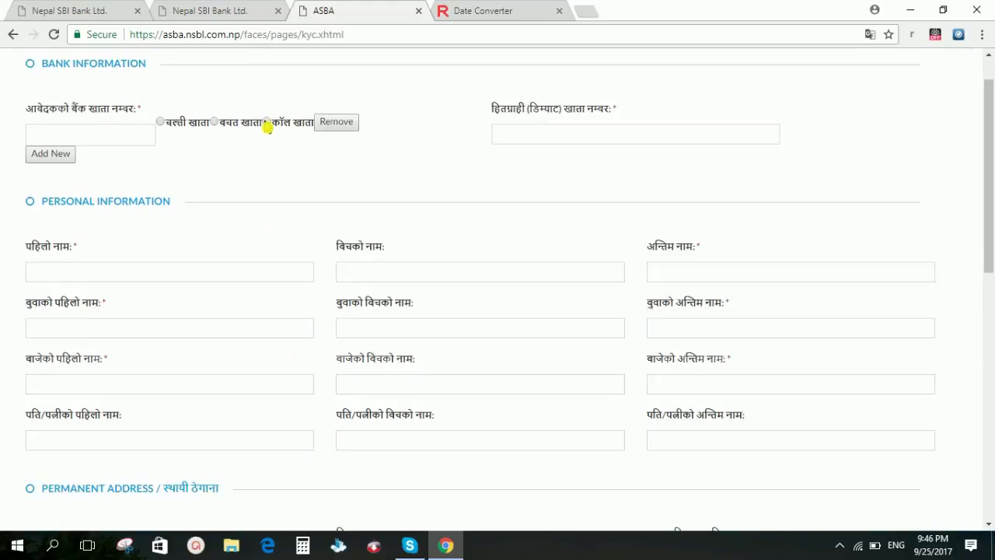
scroll(259, 224, "down", 4)
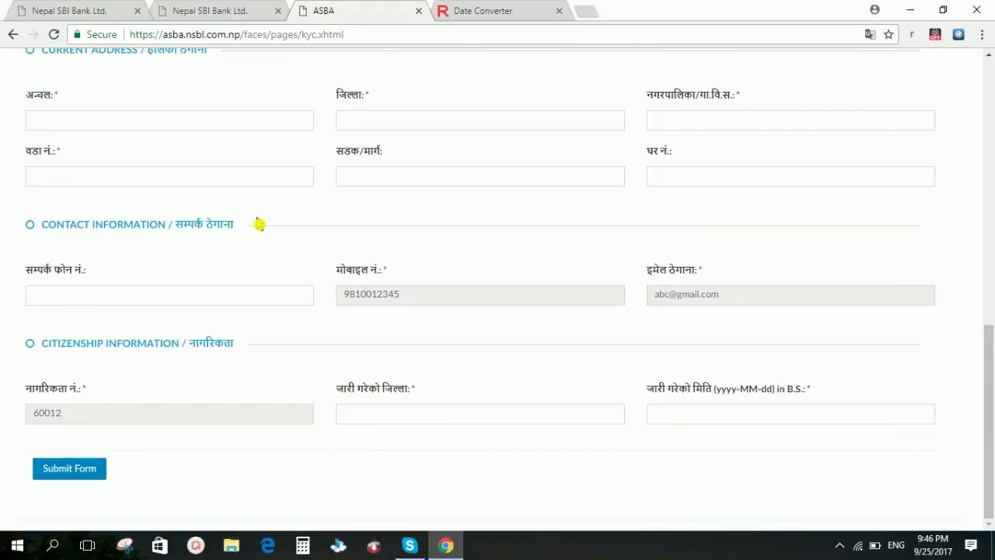
scroll(271, 410, "up", 9)
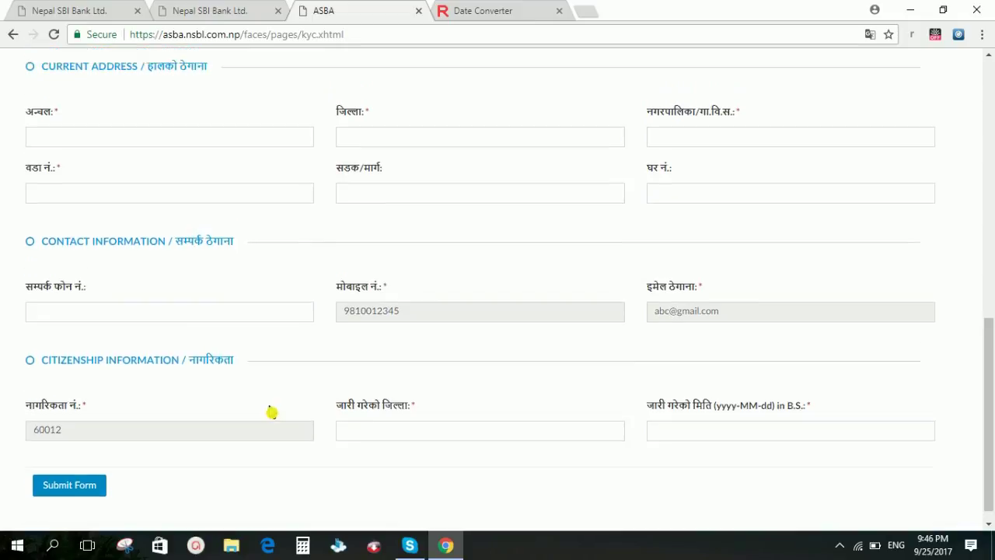
Step: Enter the bank account number, mark it as a savings account (बचत खाता), and enter the demat account number
left_click(104, 181)
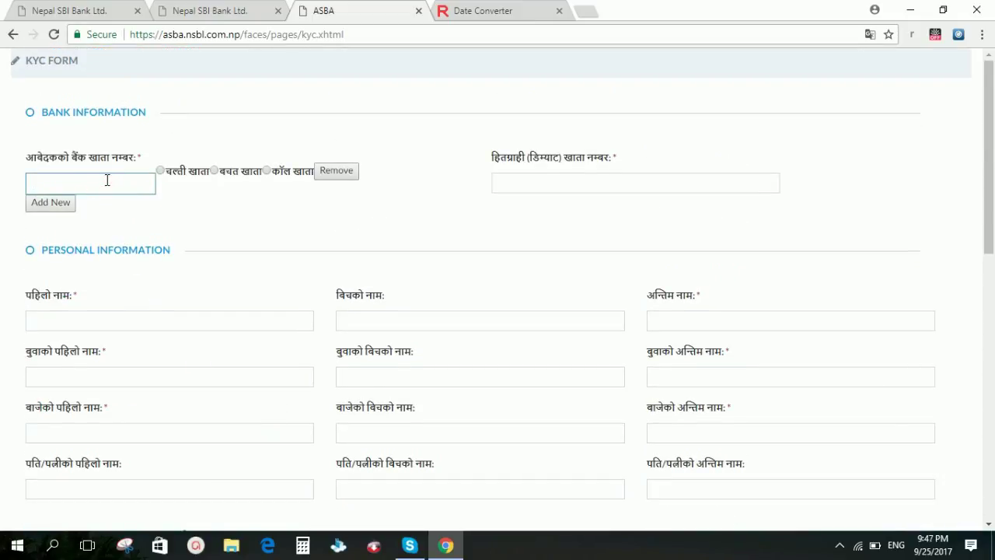
type("1234567890")
left_click(216, 171)
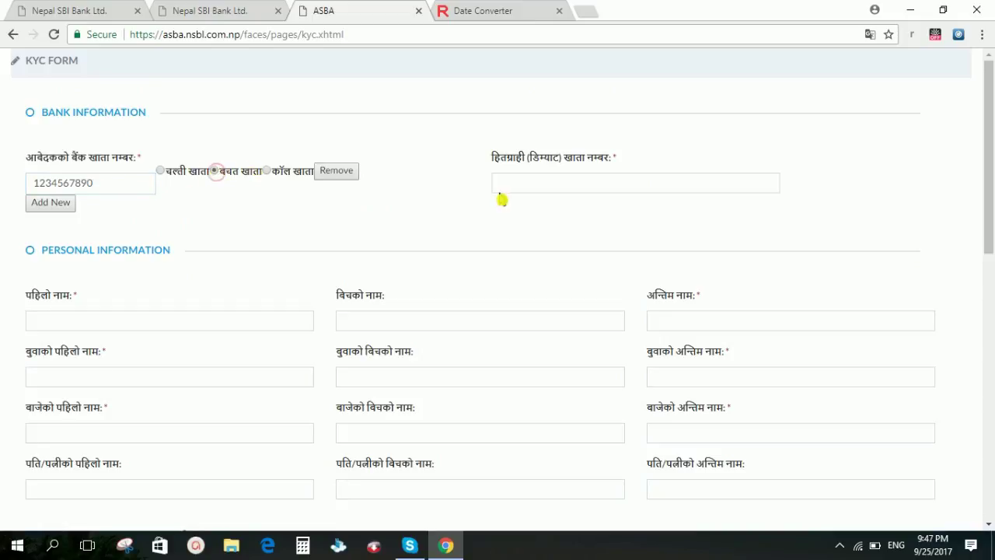
left_click(580, 185)
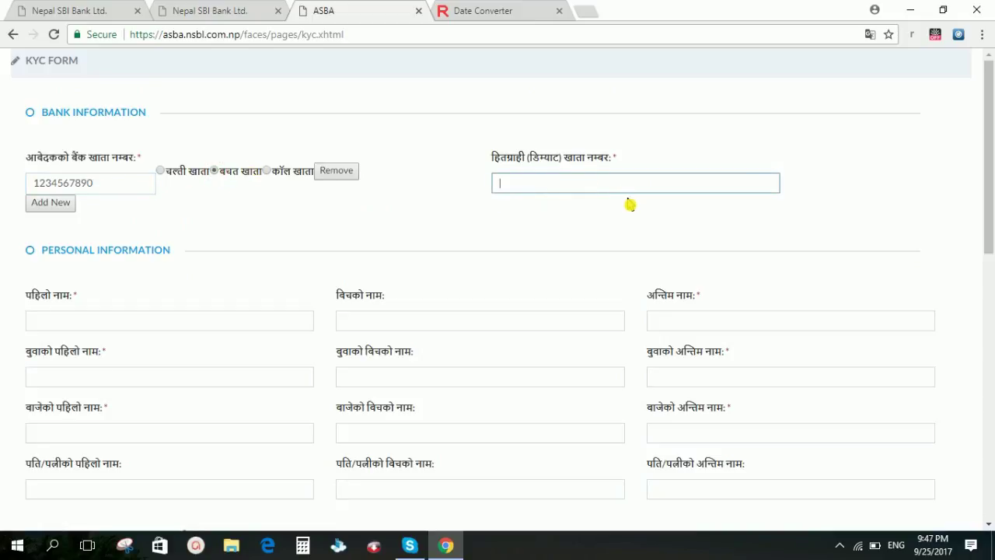
type("1234567898")
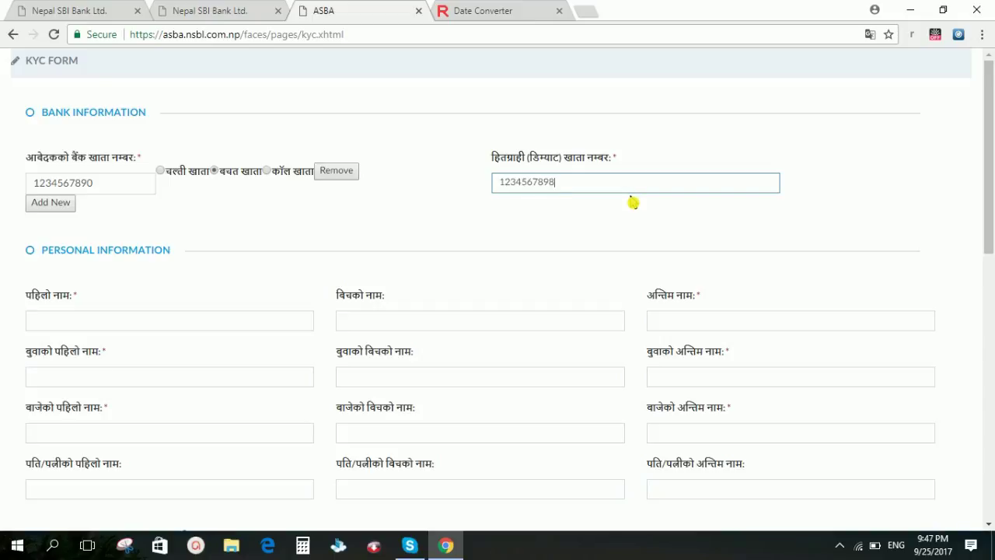
type("76543")
Step: Fill in the first and last names of the applicant, father and grandfather
scroll(82, 288, "down", 2)
left_click(90, 175)
key("Tab")
key("Tab")
key("Tab")
key("Tab")
key("Tab")
key("Tab")
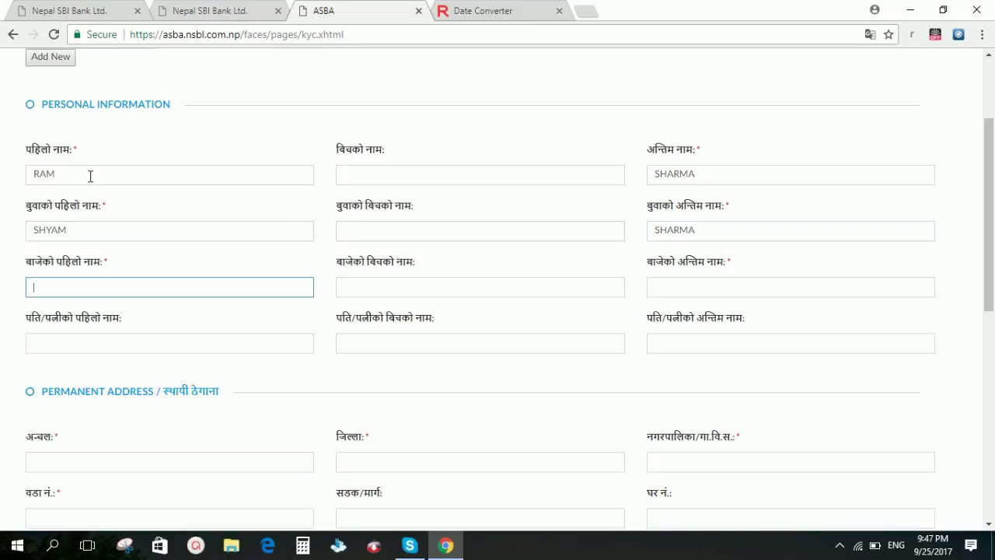
key("Tab")
key("Tab")
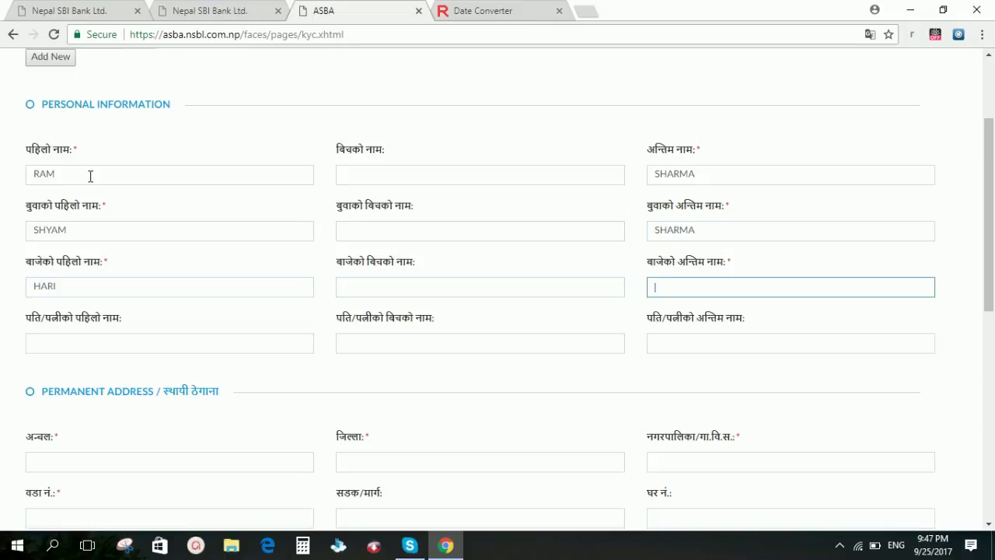
key("Tab")
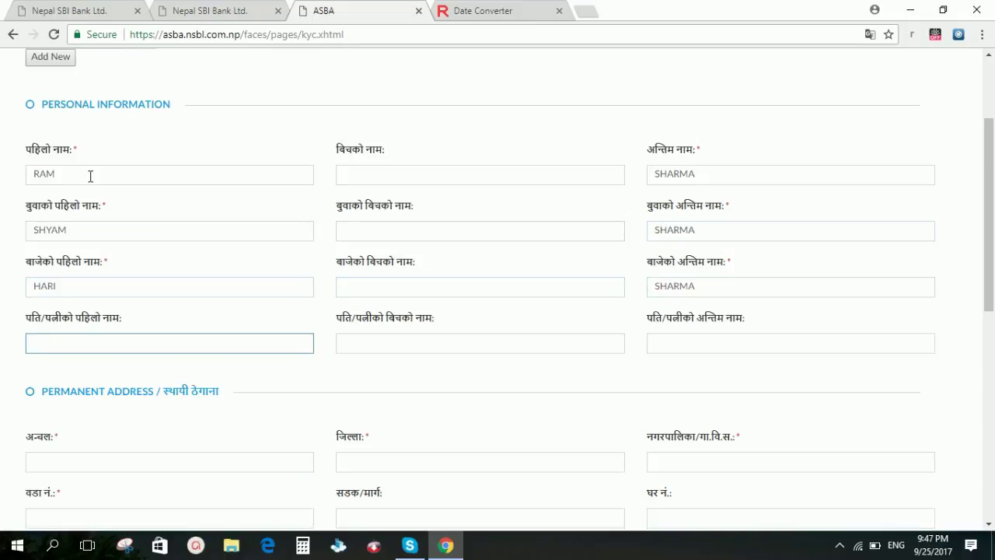
Step: Fill in the permanent address zone, district, municipality, ward number and house number
scroll(78, 262, "down", 3)
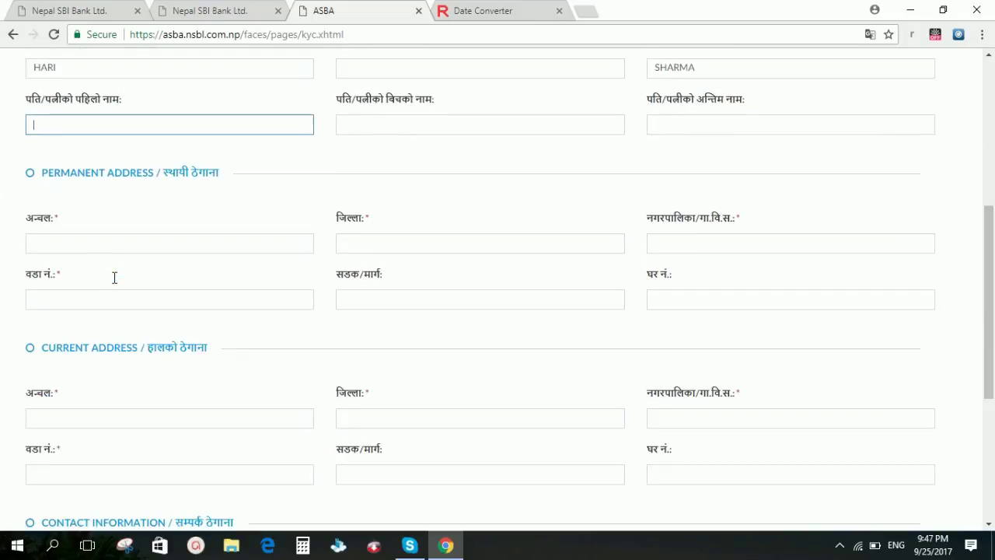
left_click(68, 245)
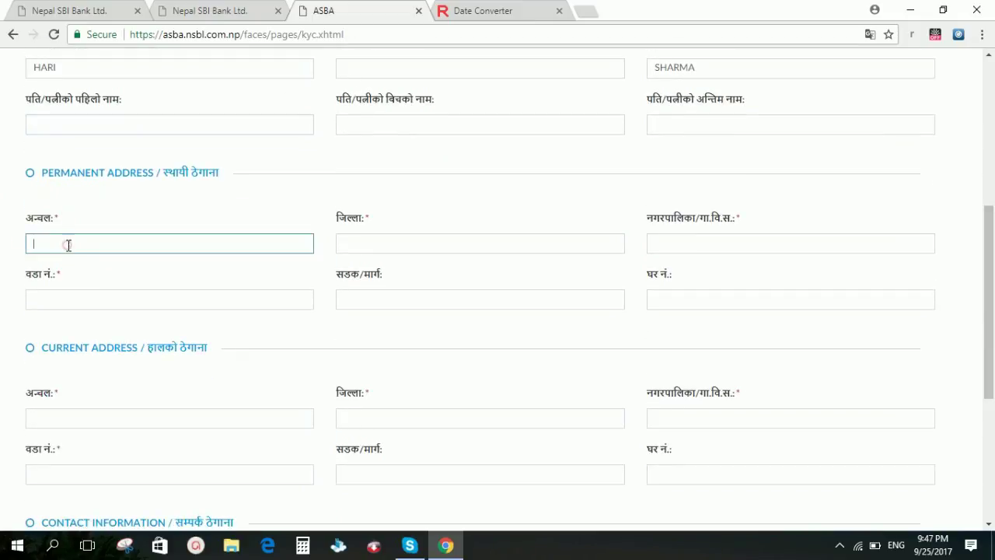
type("gandaki")
key("Tab")
type("kaski")
key("Tab")
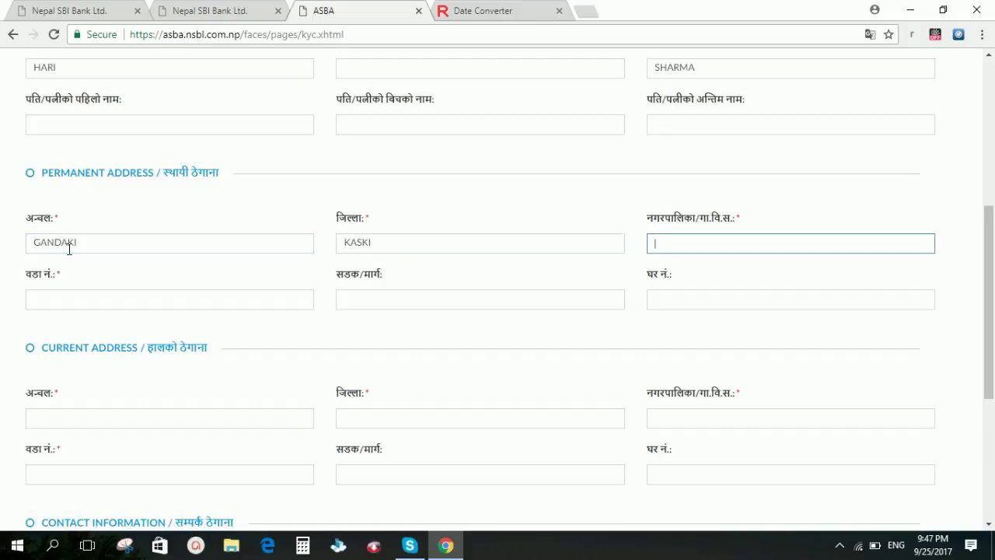
type("pokhara")
key("Tab")
type("15")
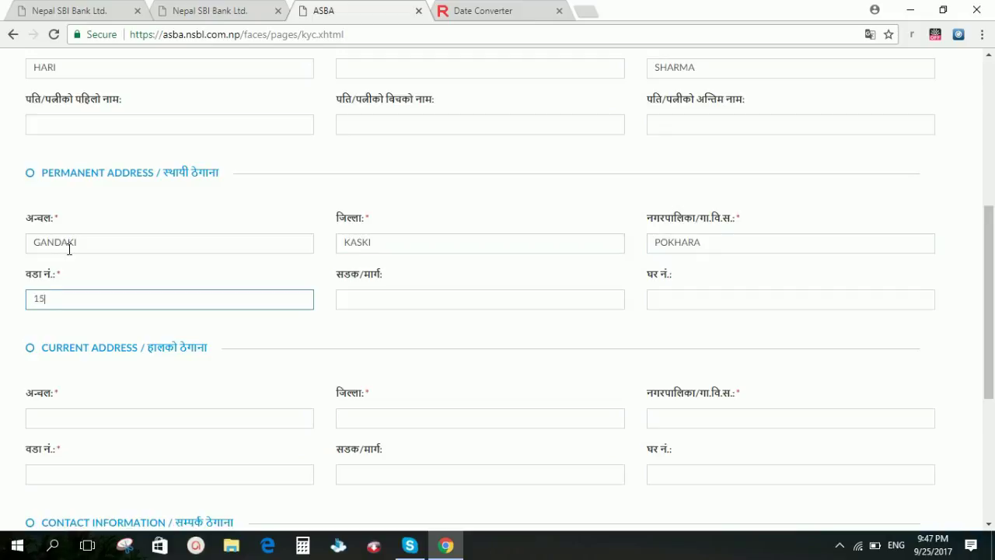
key("Tab")
key("Tab")
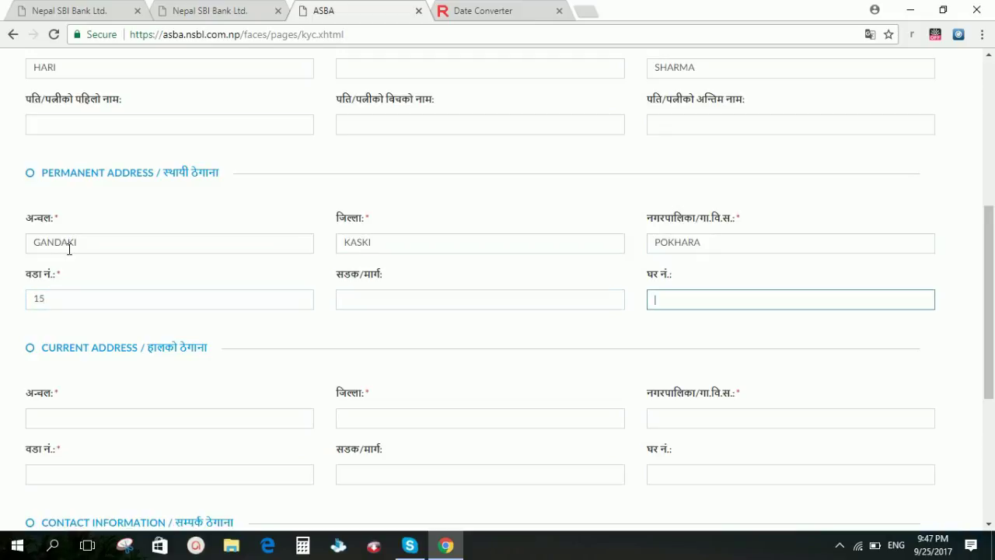
type("123")
key("Tab")
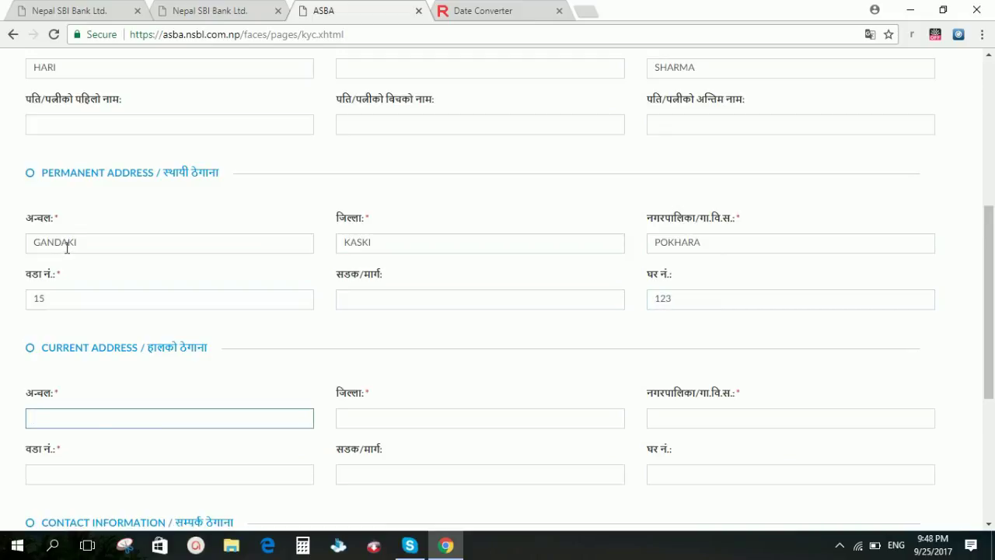
Step: Enter the permanent address's zone, district, municipality, ward and house number again as the current address
scroll(5, 226, "down", 2)
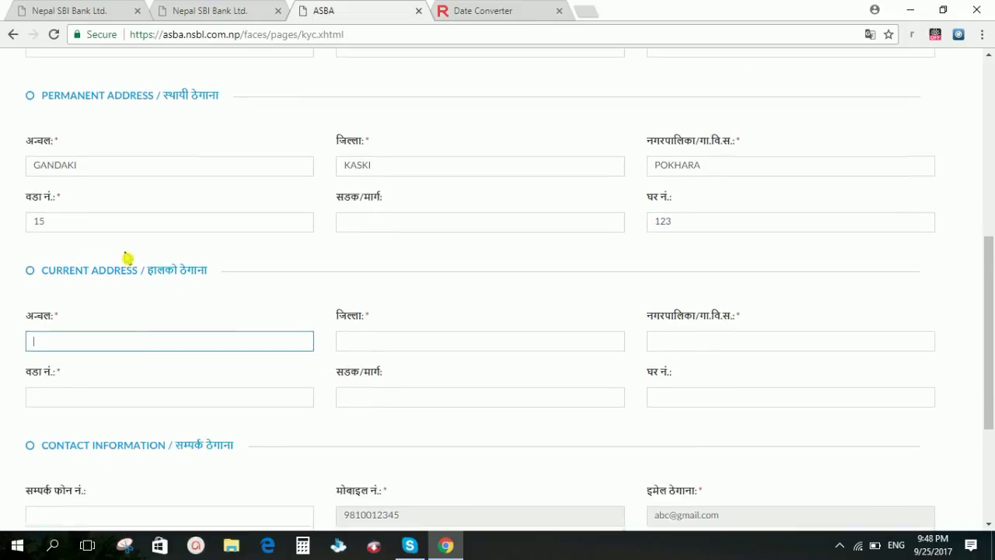
type("gand")
key("BackSpace")
key("BackSpace")
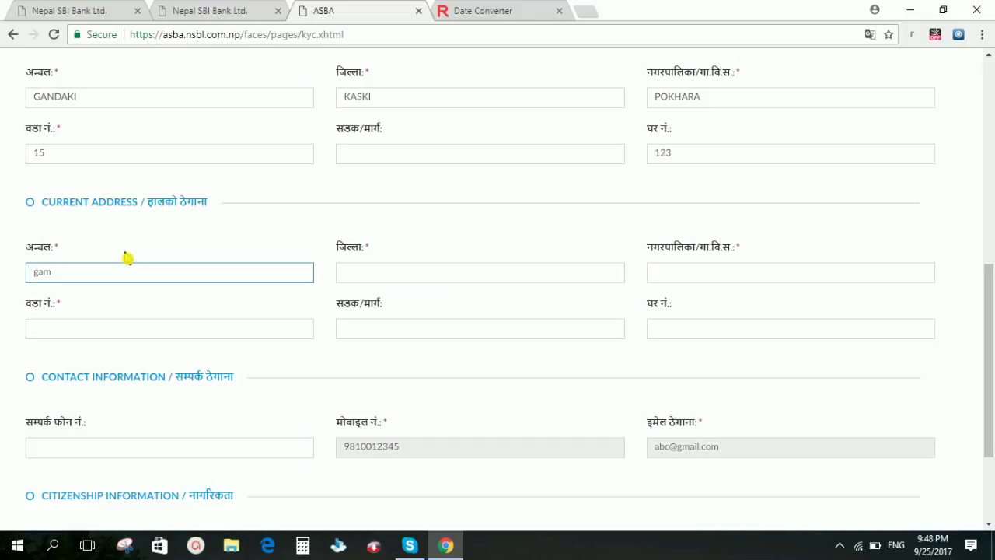
type("ndaki")
key("Tab")
type("kaski")
key("Tab")
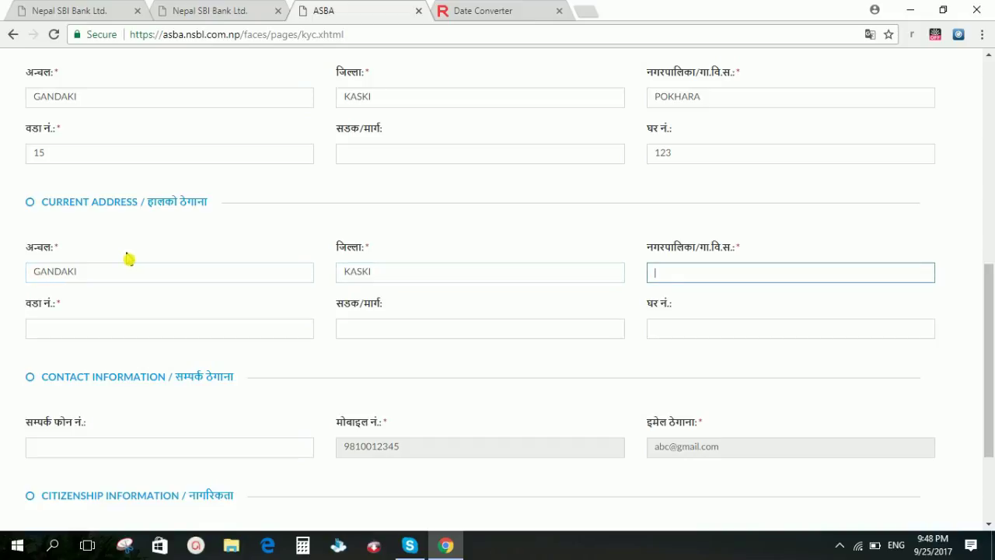
type("pokhara")
key("Tab")
type("15")
key("Tab")
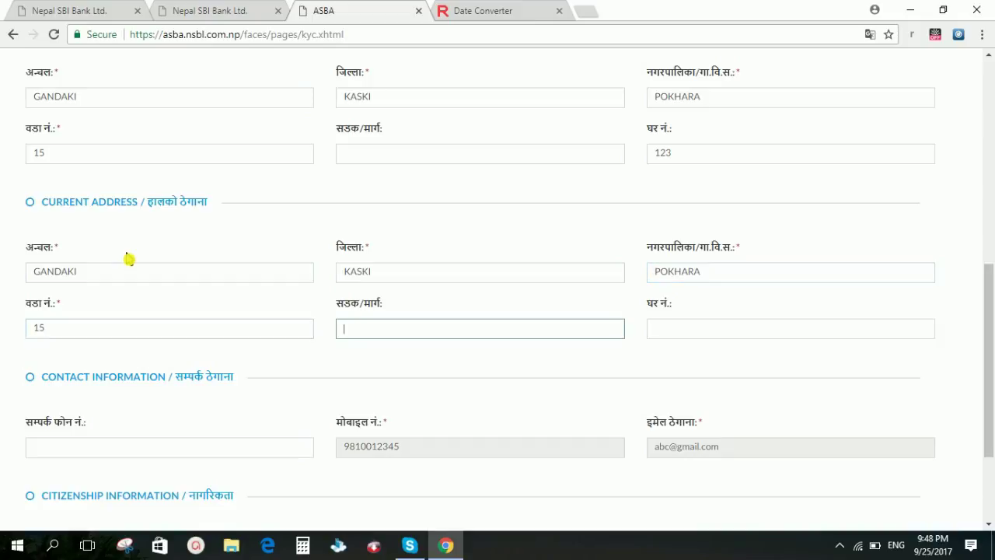
key("Tab")
type("123")
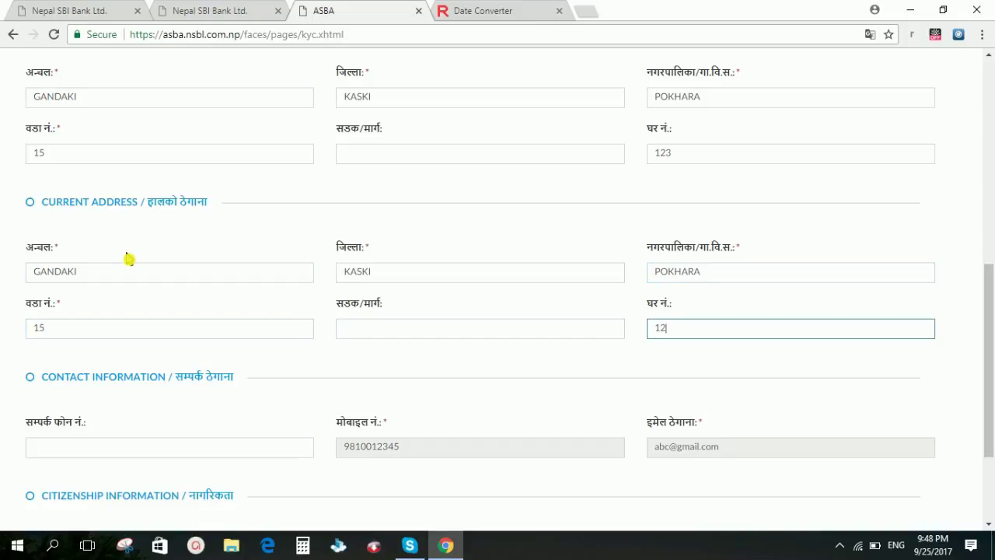
key("Tab")
Step: Enter the contact phone number, citizenship issuing district KASKI and issue date 2063-01-04
scroll(128, 263, "down", 1)
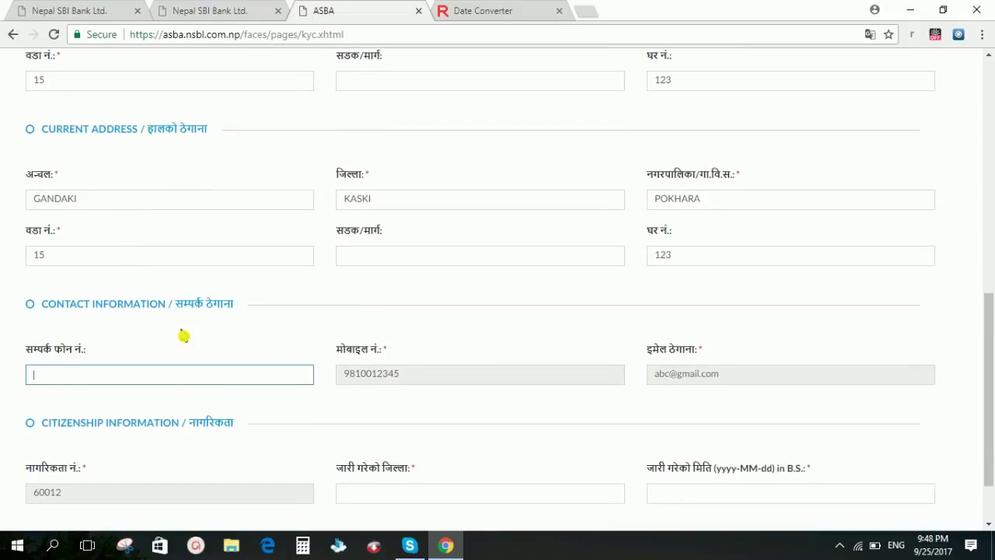
scroll(183, 336, "down", 1)
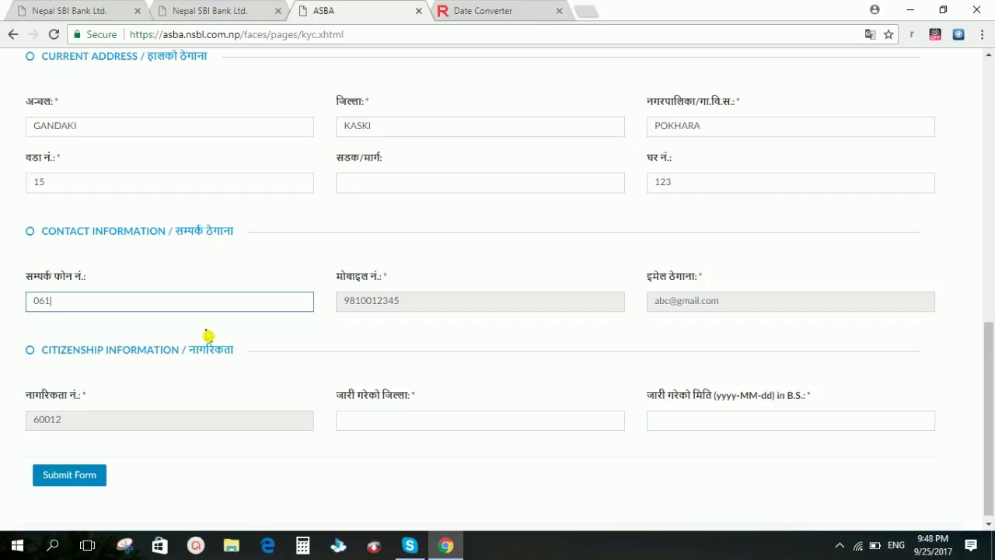
key("Tab")
key("Tab")
key("Tab")
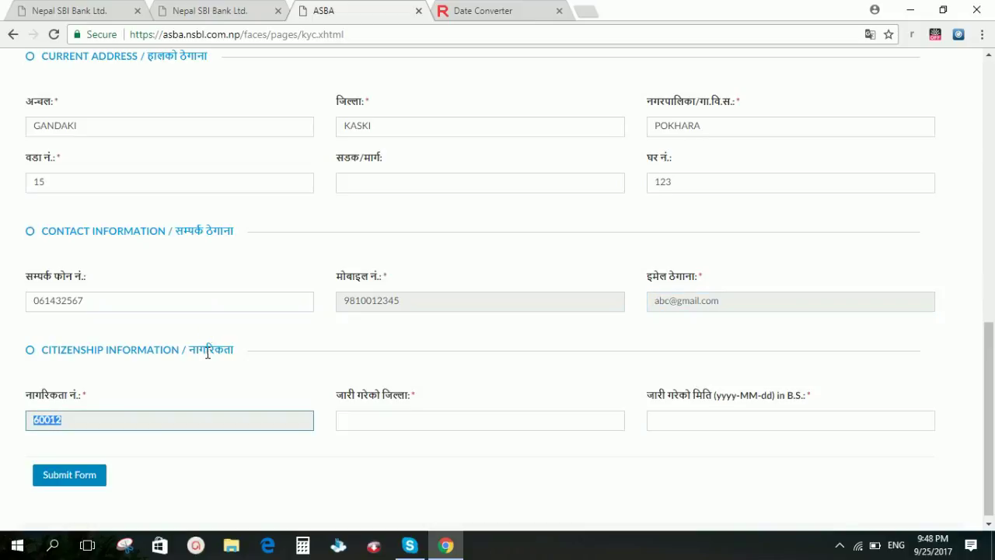
key("Tab")
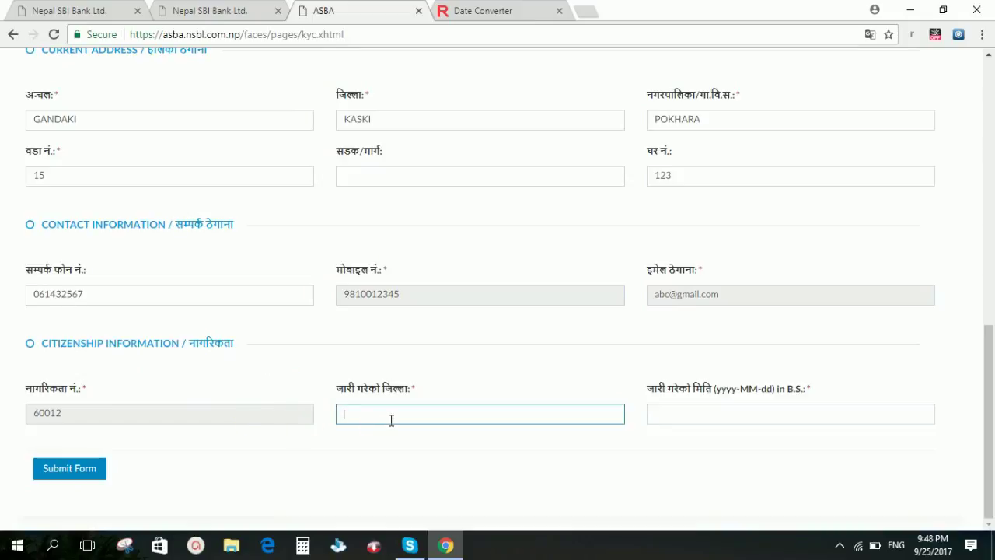
type("KASKI")
key("Tab")
type("2063-01-04")
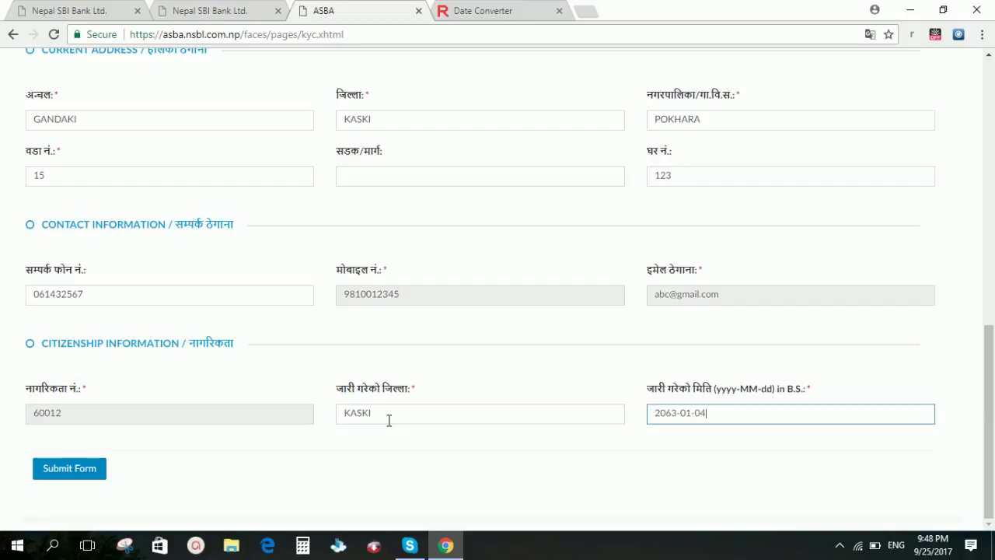
Step: Submit the finished ASBA KYC form to receive a KYC serial number pending branch approval
scroll(267, 391, "up", 1)
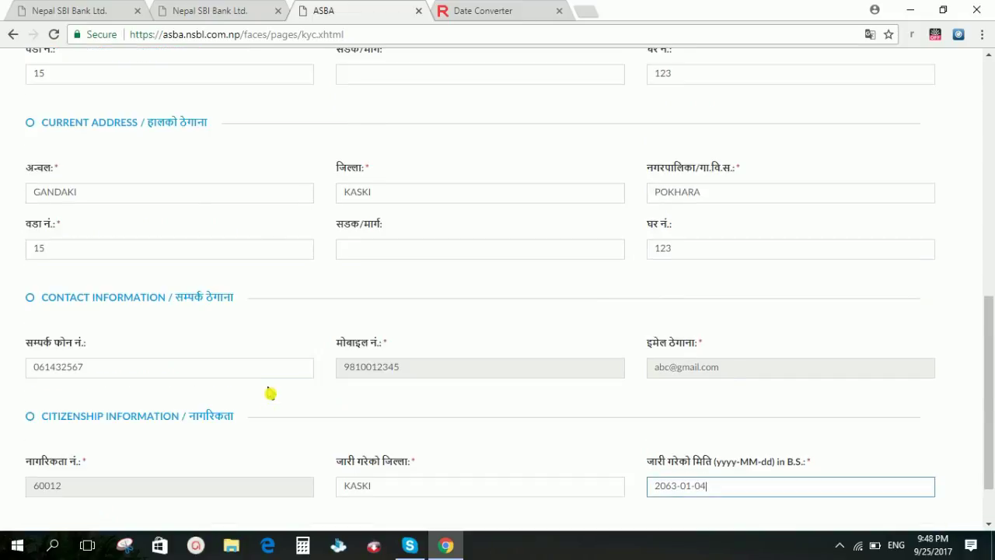
scroll(303, 370, "down", 1)
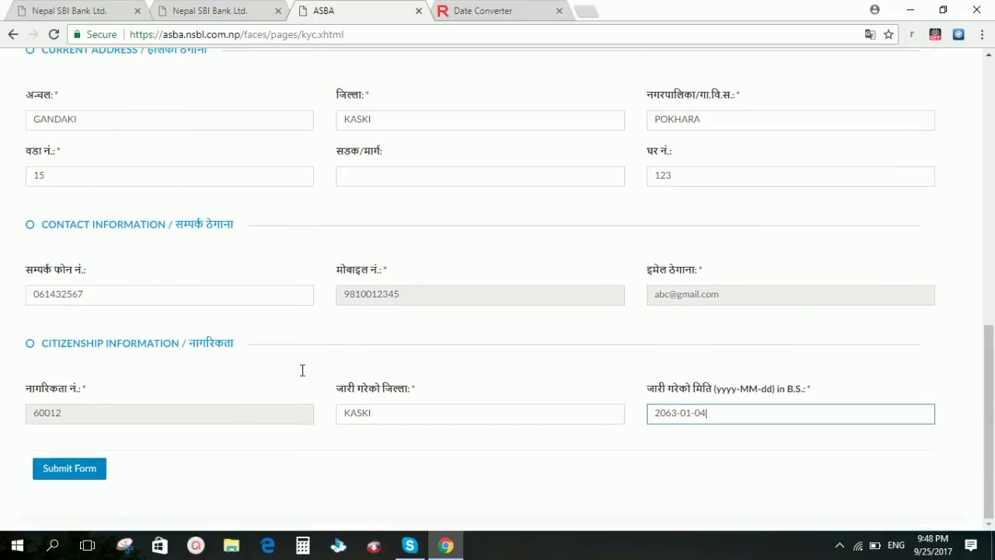
left_click(77, 470)
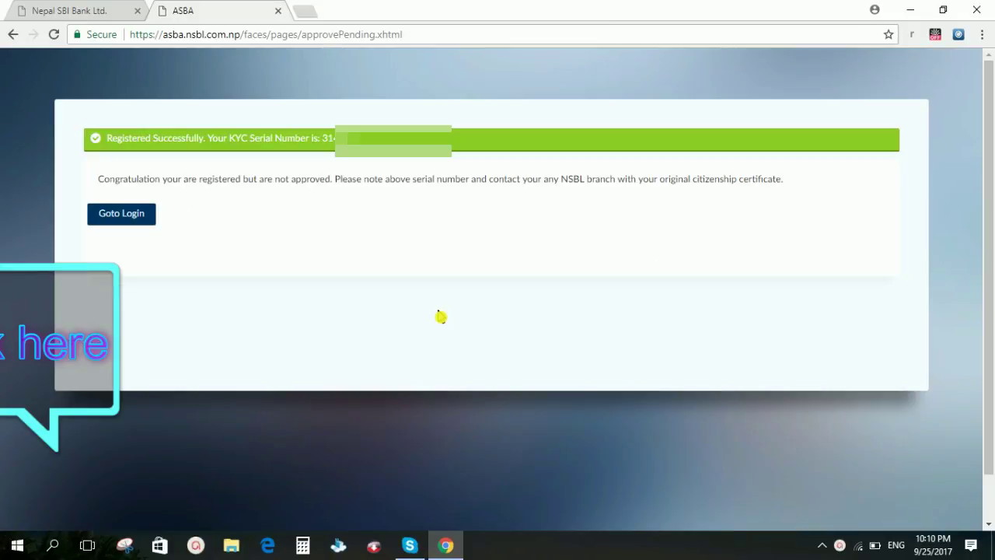